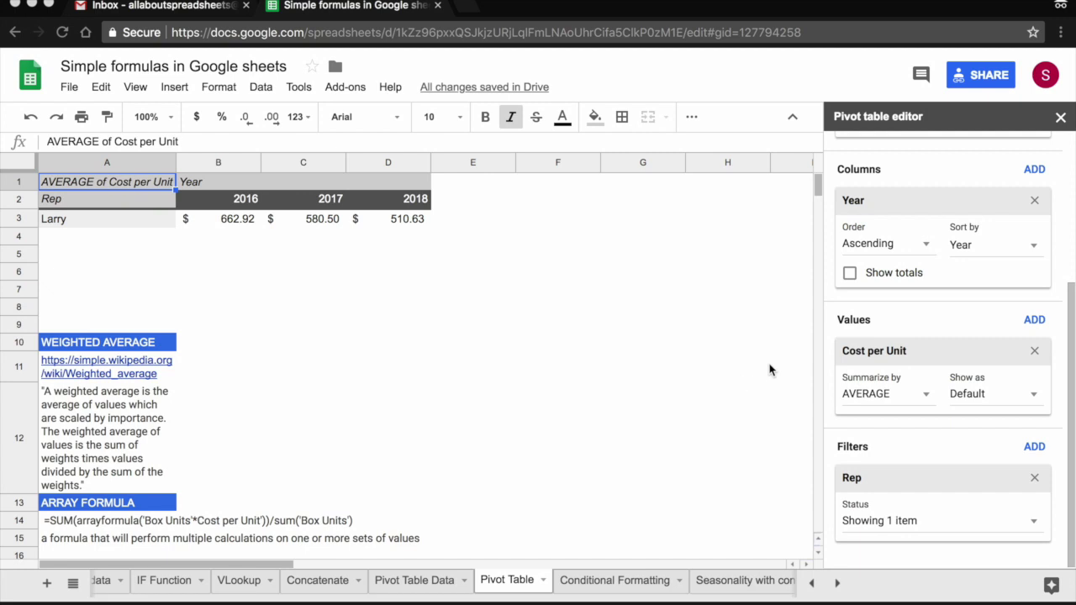
Add a calculated field to the pivot table's values and rename its column heading "Weighted Average".
{"action": "left_click", "coordinate": [1033, 323]}
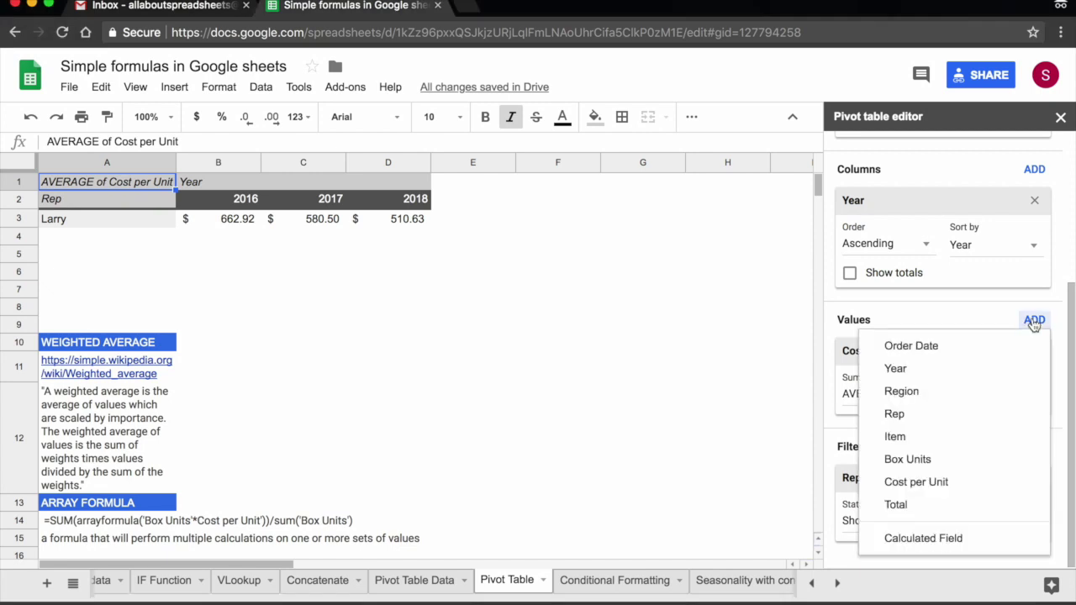
{"action": "left_click", "coordinate": [987, 539]}
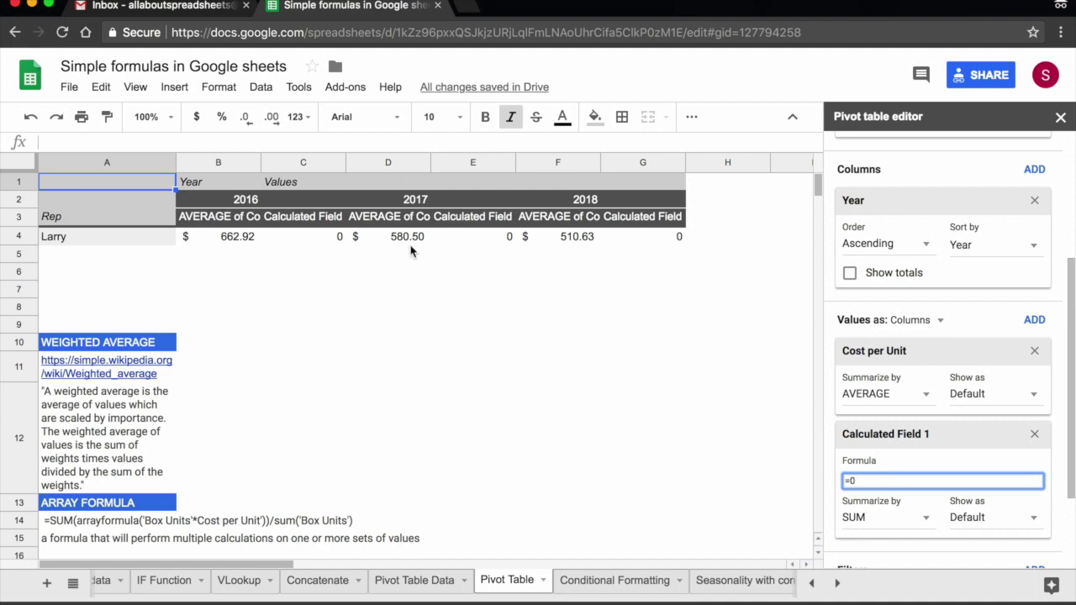
{"action": "left_click", "coordinate": [302, 218]}
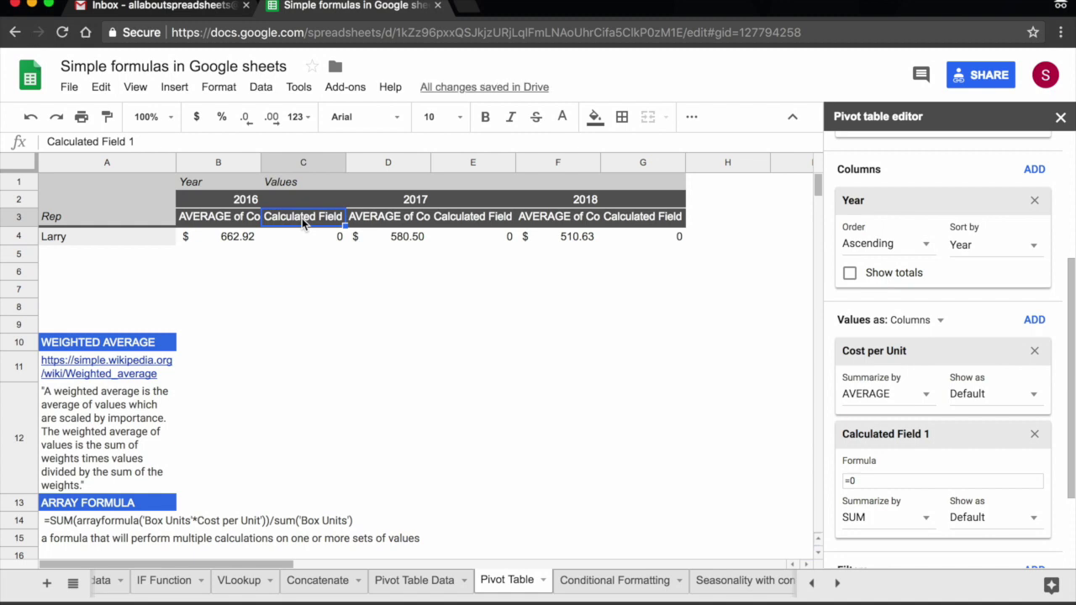
{"action": "type", "text": "WEI"}
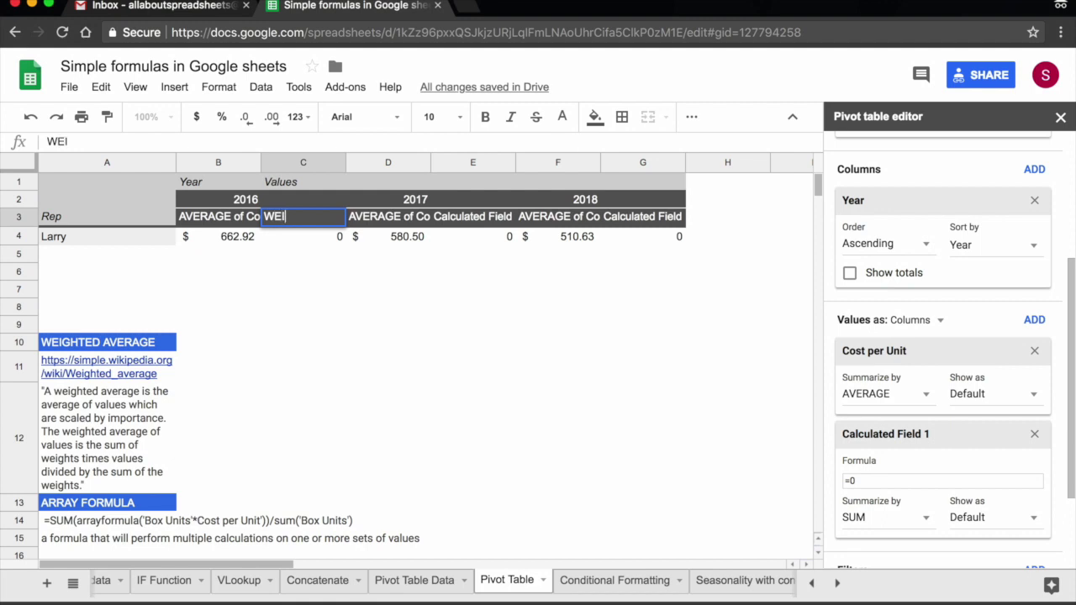
{"action": "type", "text": "GHTE"}
{"action": "key", "text": "BackSpace"}
{"action": "key", "text": "BackSpace"}
{"action": "key", "text": "BackSpace"}
{"action": "key", "text": "BackSpace"}
{"action": "key", "text": "BackSpace"}
{"action": "key", "text": "BackSpace"}
{"action": "key", "text": "BackSpace"}
{"action": "type", "text": "Weighted A"}
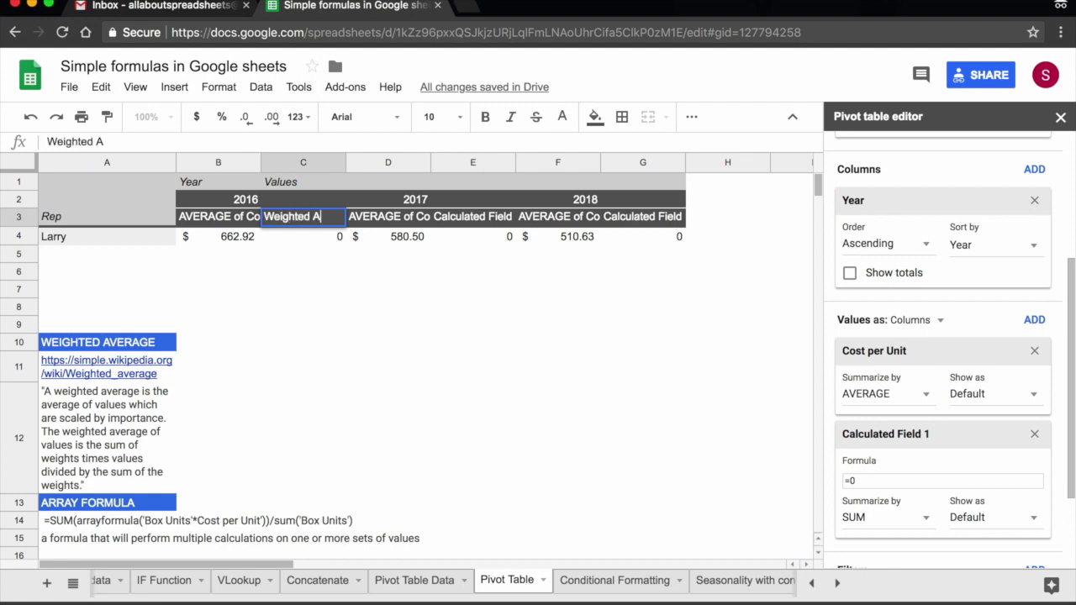
{"action": "type", "text": "verage"}
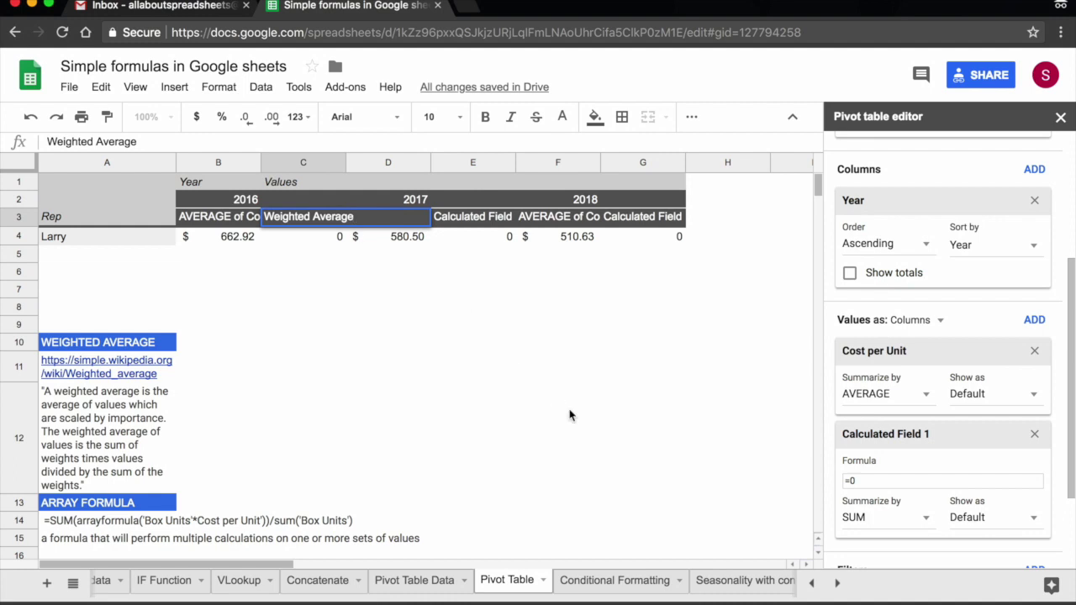
{"action": "left_click", "coordinate": [570, 415]}
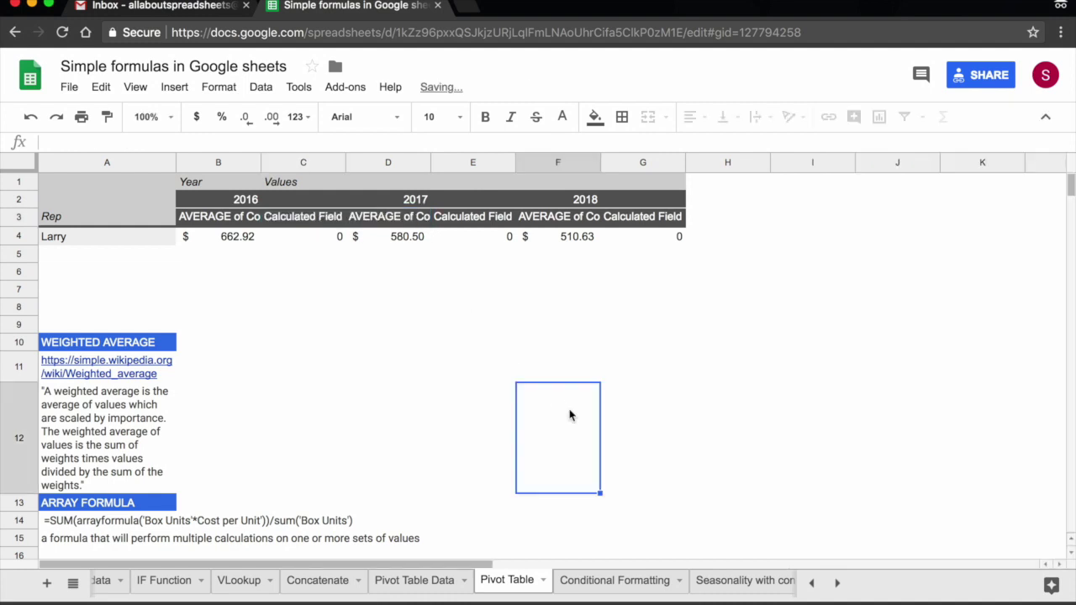
{"action": "left_click", "coordinate": [304, 218]}
{"action": "left_click", "coordinate": [490, 216]}
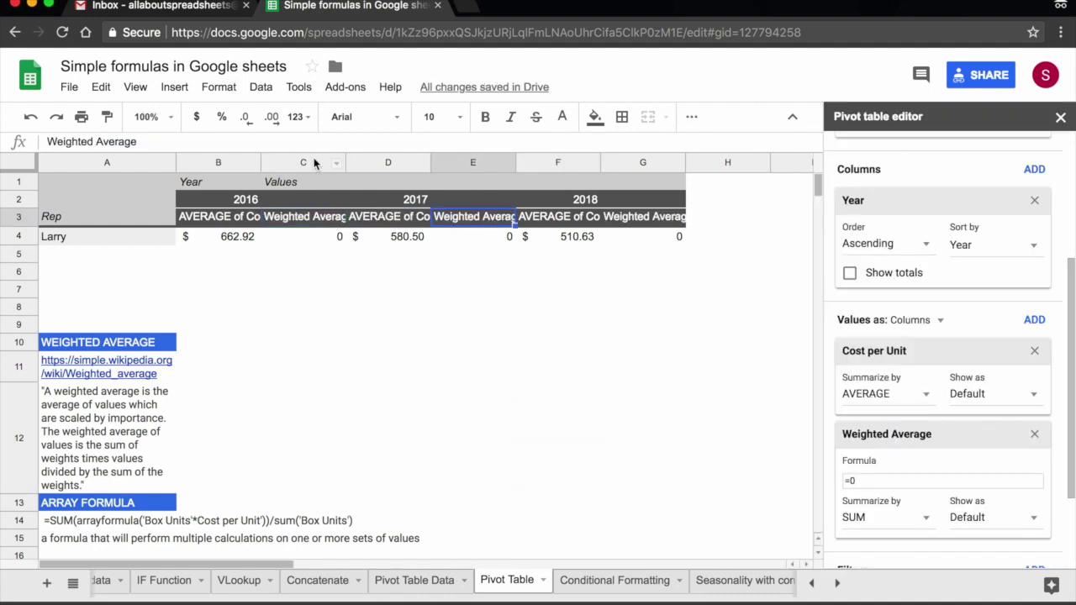
Select columns B through G and fit their widths to the pivot table headings.
{"action": "right_click", "coordinate": [252, 162]}
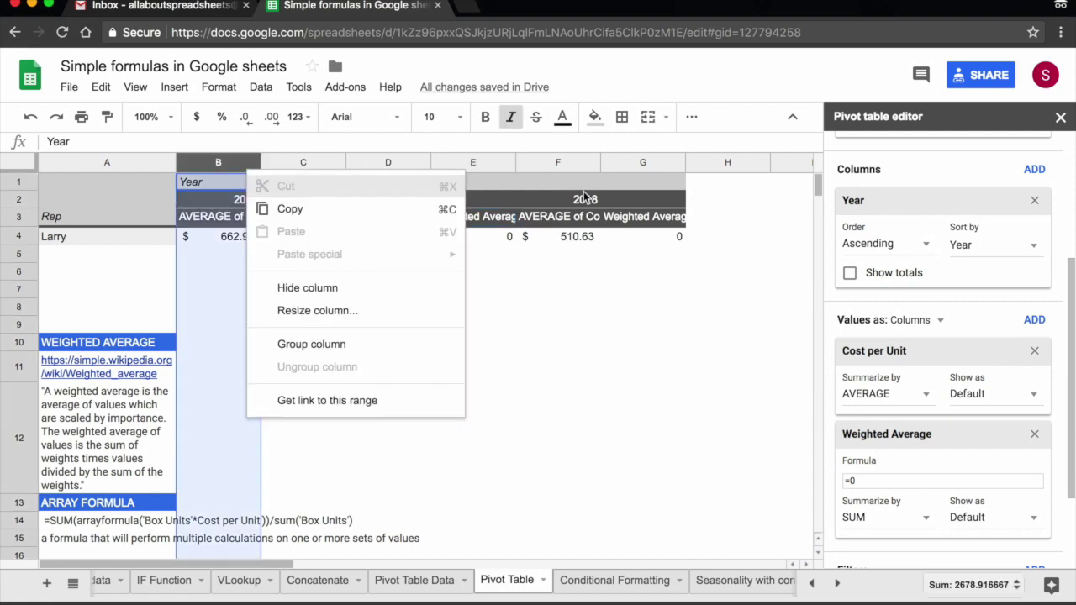
{"action": "left_click", "coordinate": [659, 163], "text": "shift"}
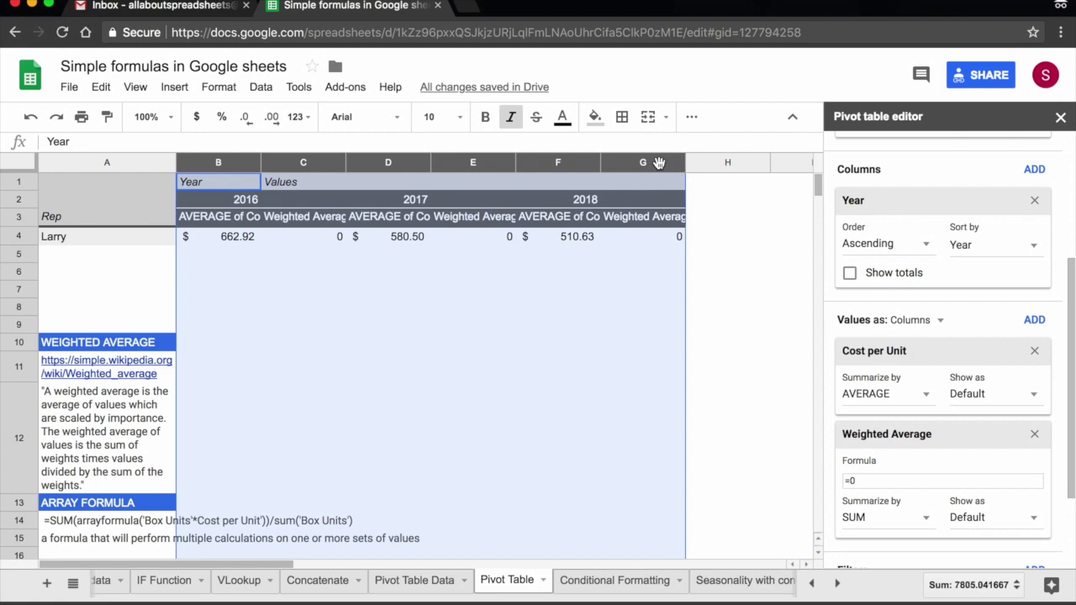
{"action": "double_click", "coordinate": [430, 160]}
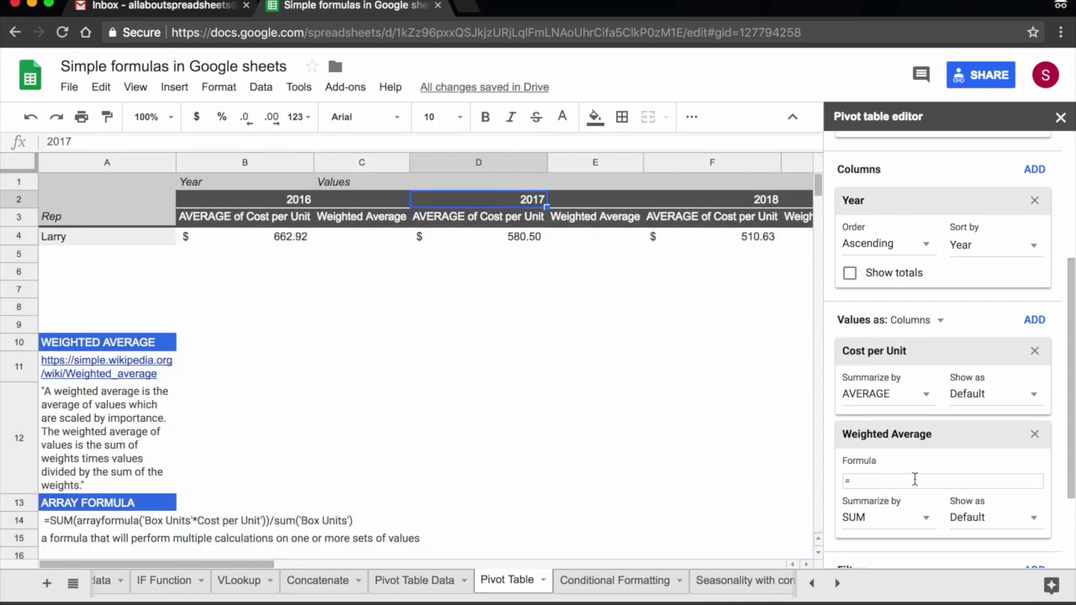
Start the Weighted Average field's formula with =sum(arrayformula('Box Units'*'Cost per Unit')).
{"action": "left_click", "coordinate": [886, 481]}
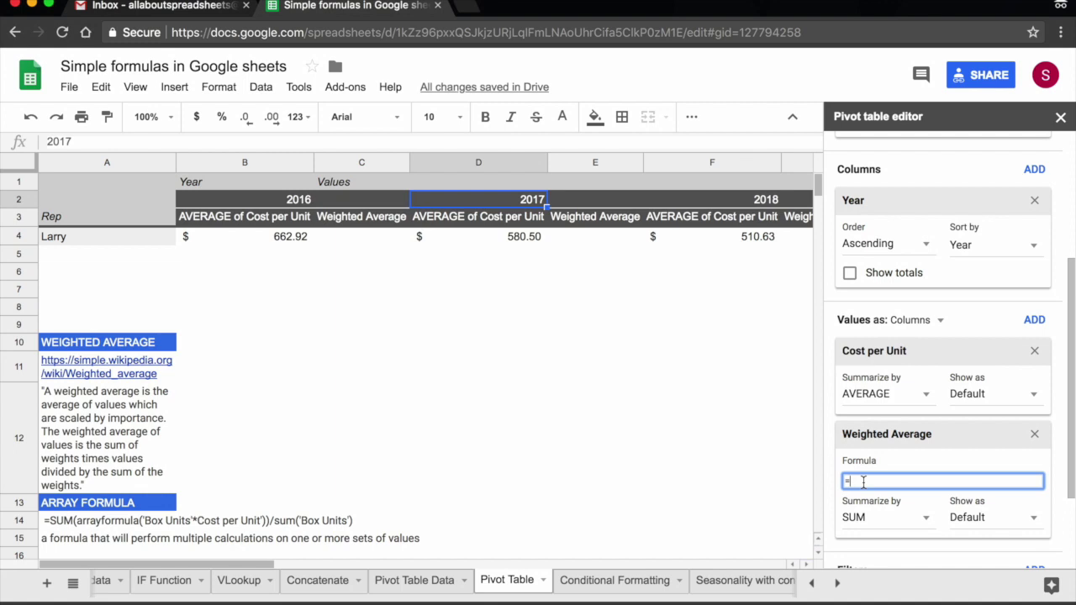
{"action": "type", "text": "sum(arrayformula("}
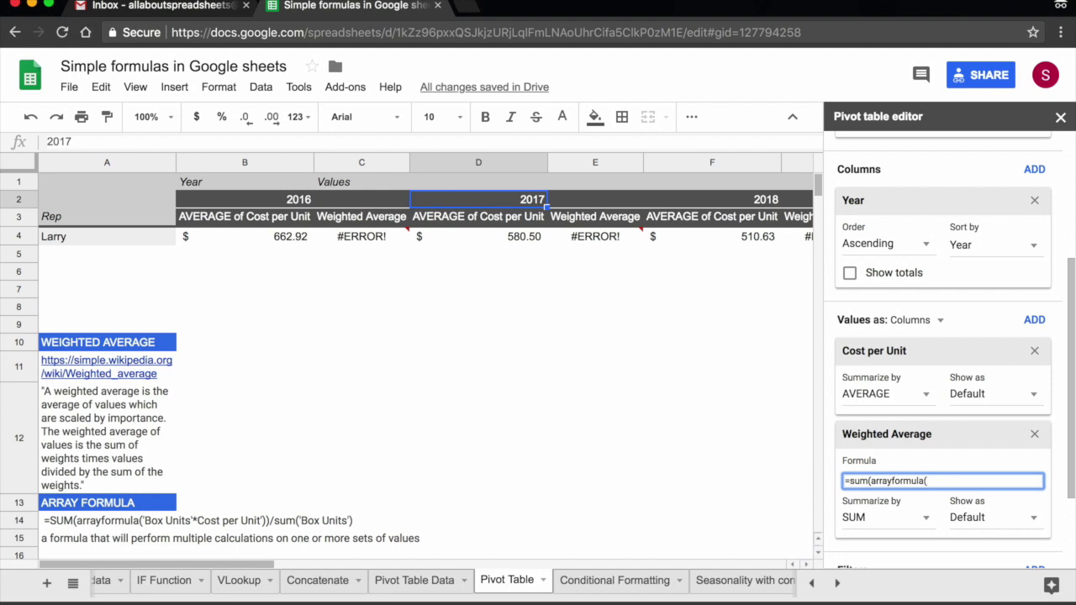
{"action": "type", "text": "Box Units"}
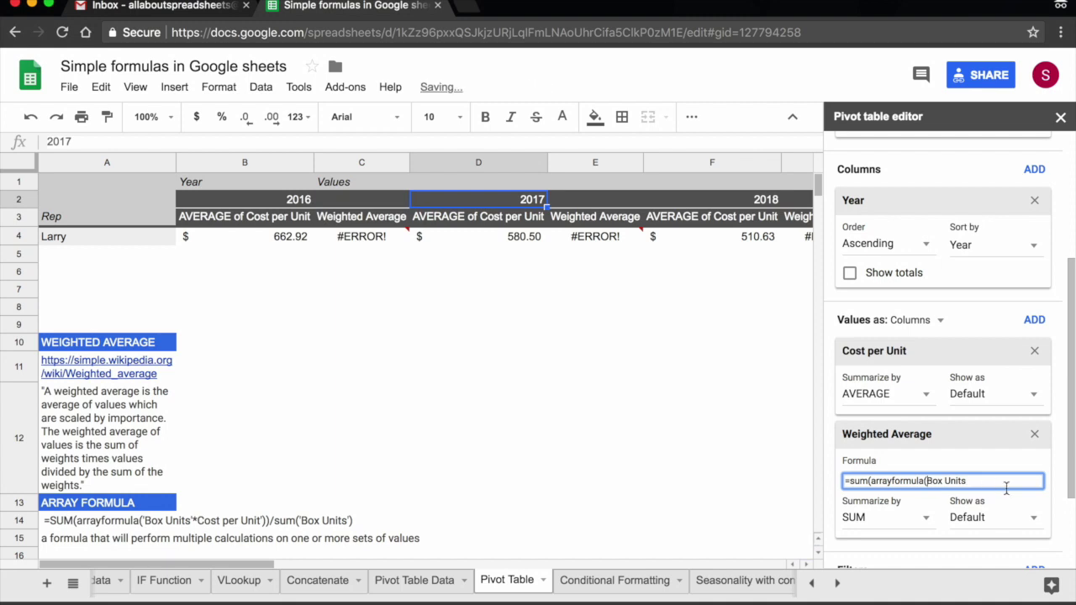
{"action": "left_click", "coordinate": [927, 481]}
{"action": "type", "text": "'"}
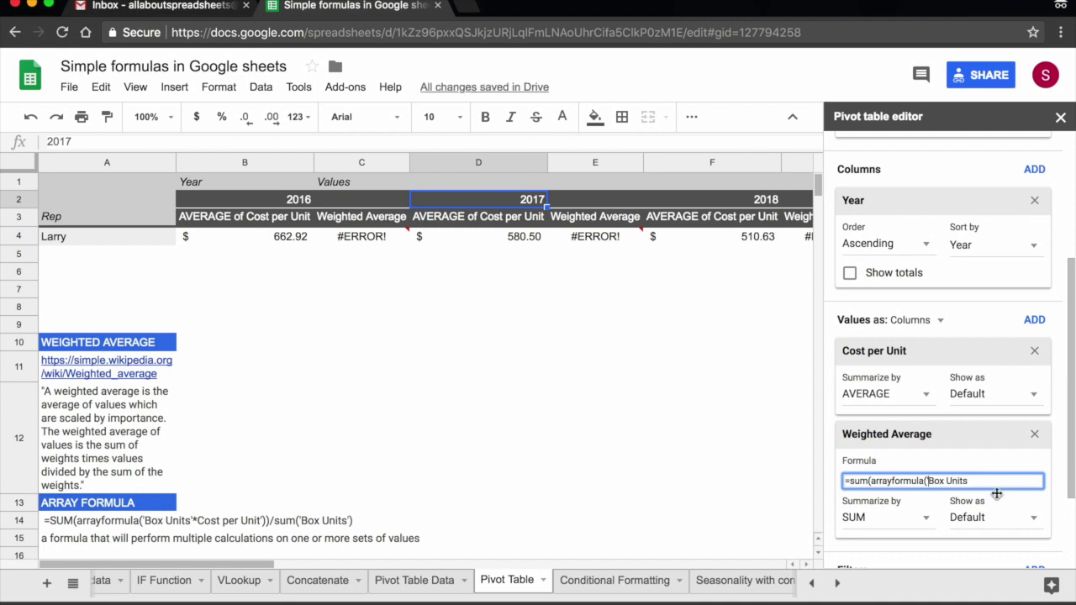
{"action": "left_click", "coordinate": [974, 482]}
{"action": "type", "text": "'"}
{"action": "type", "text": "*'Cost per Unit"}
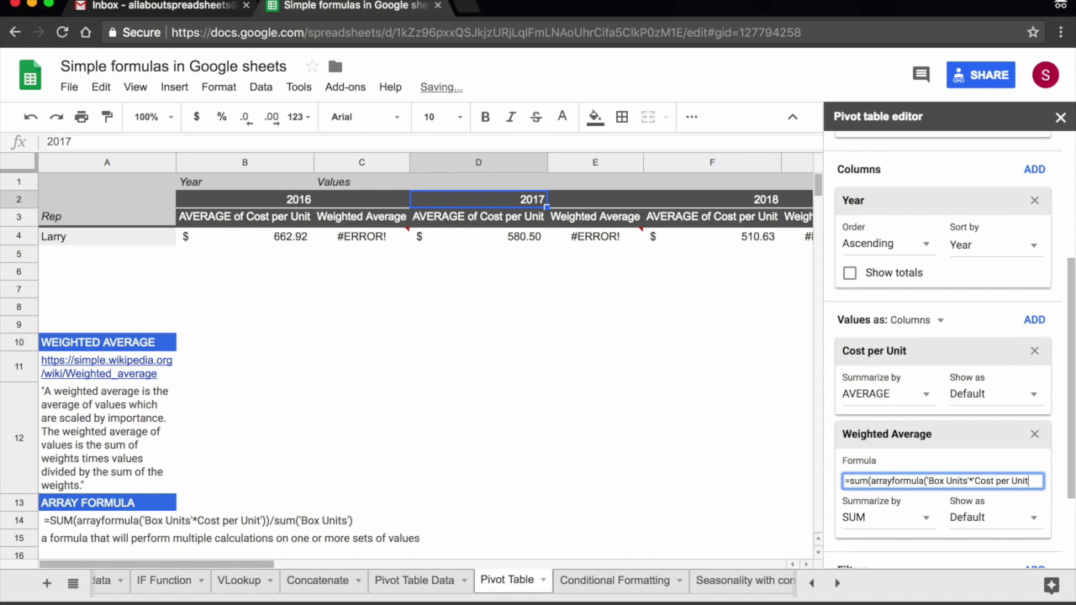
{"action": "type", "text": "'"}
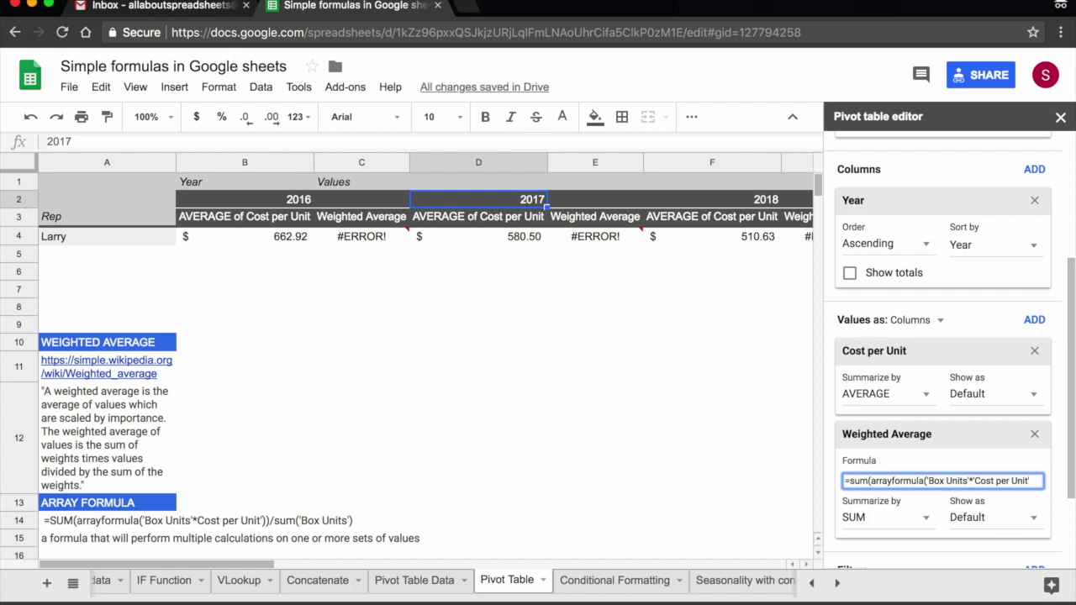
{"action": "type", "text": "))"}
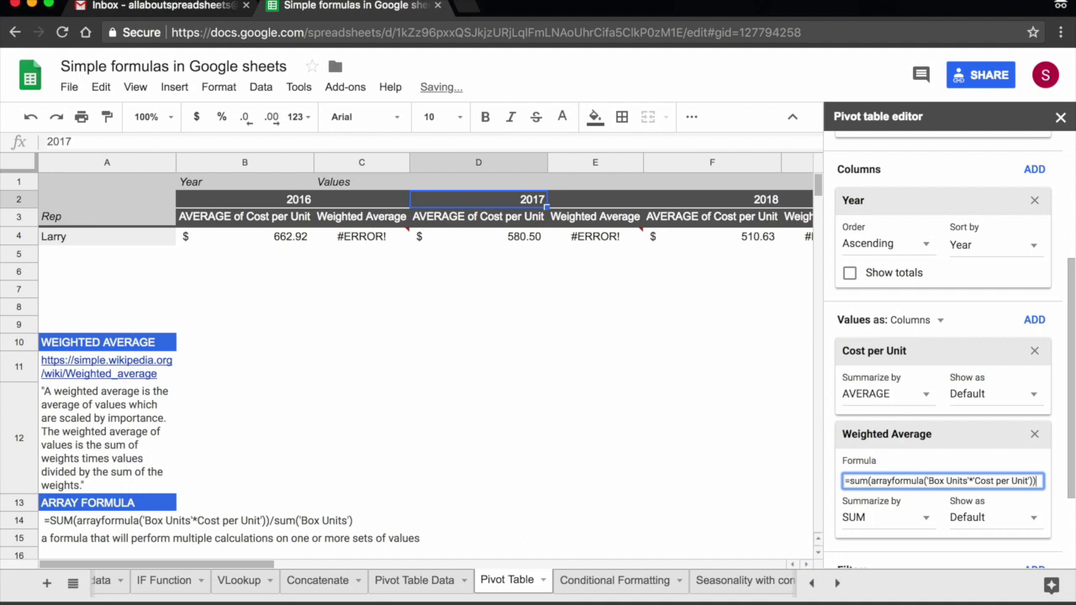
Complete the Weighted Average formula by dividing the existing expression by sum('Box Units').
{"action": "type", "text": "/"}
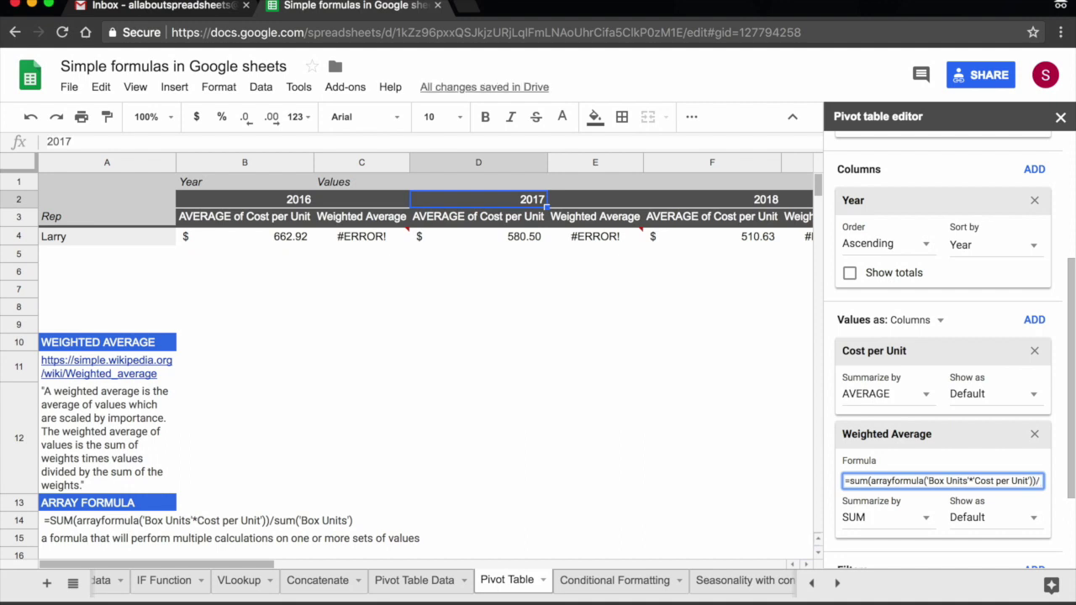
{"action": "type", "text": "sum"}
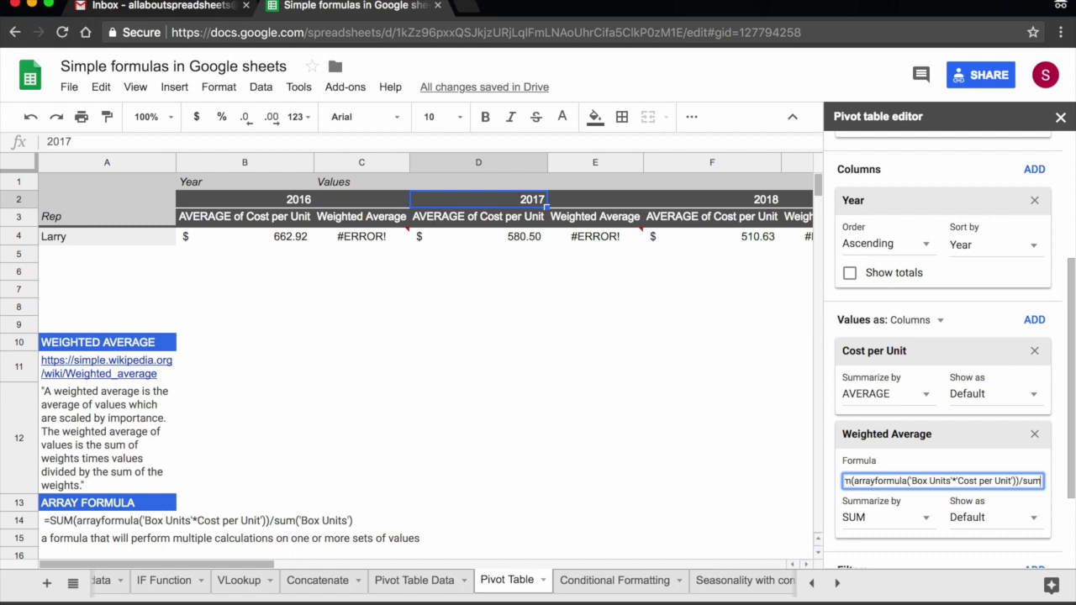
{"action": "type", "text": "("}
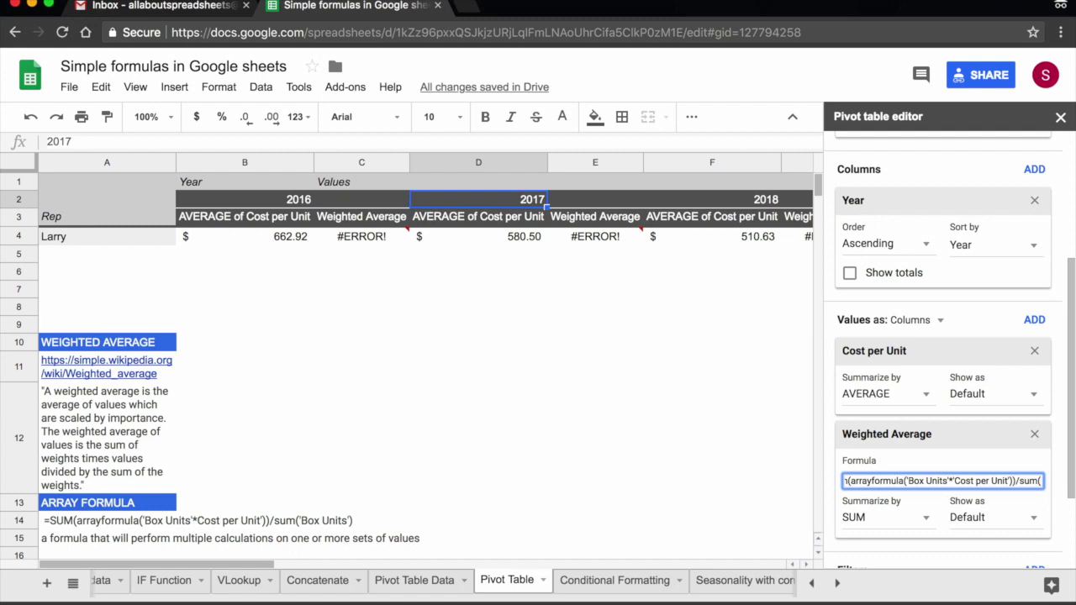
{"action": "type", "text": "'"}
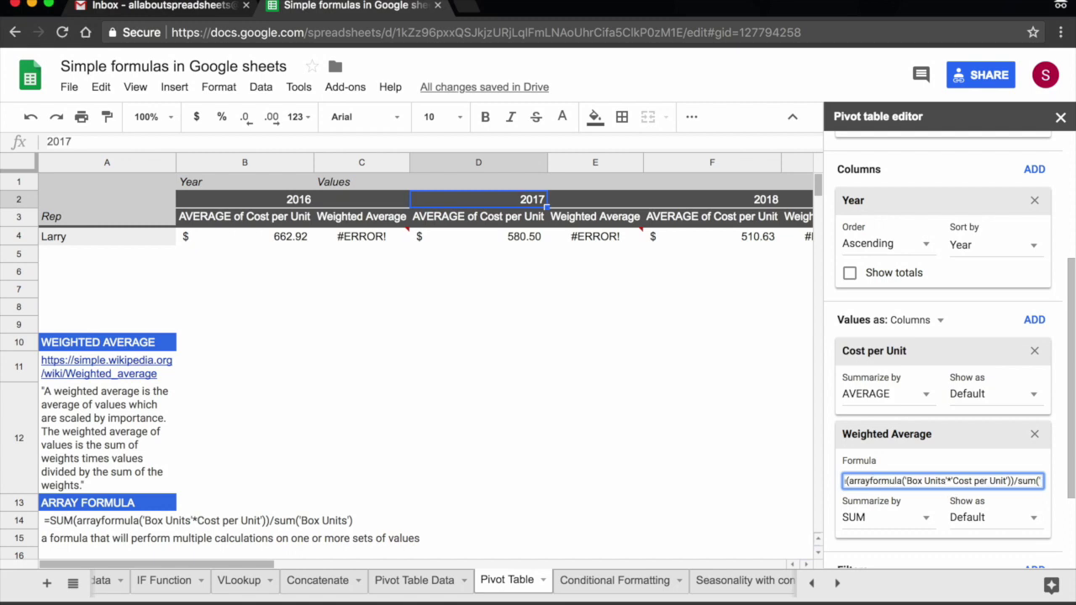
{"action": "type", "text": "Box"}
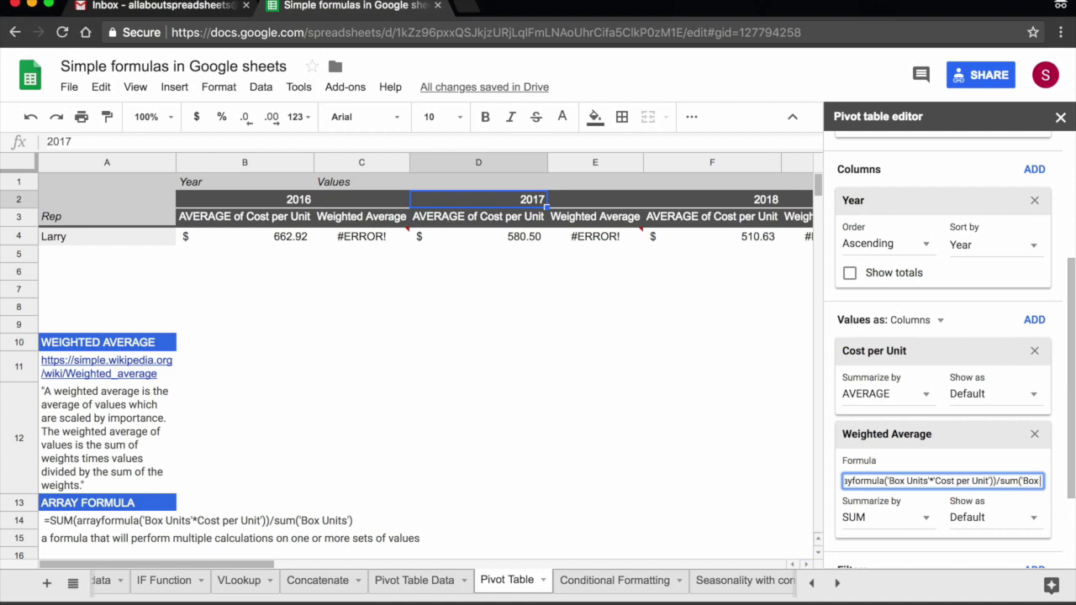
{"action": "type", "text": " Units"}
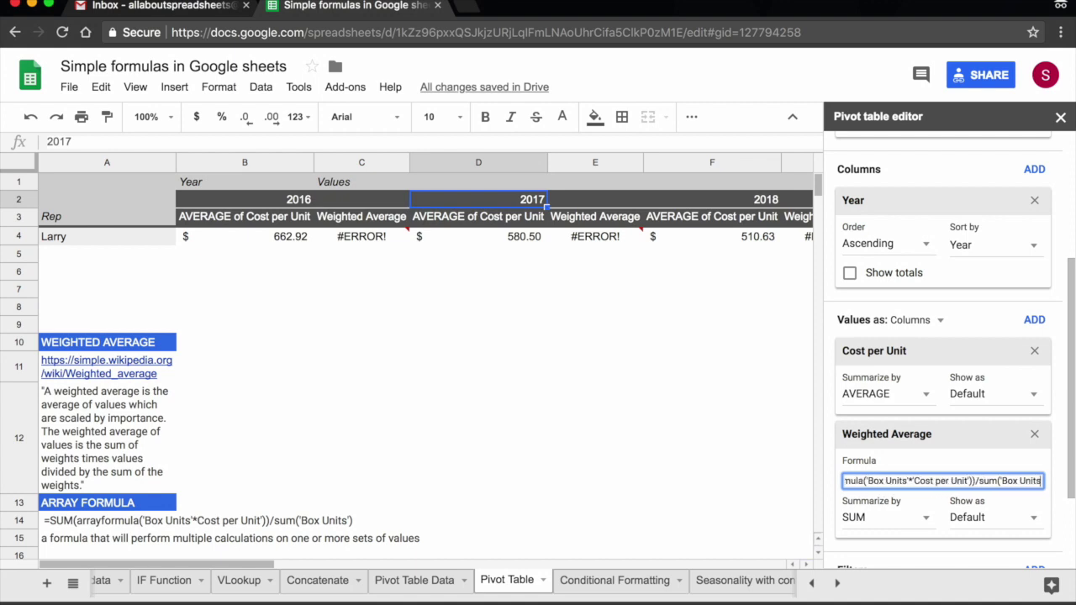
{"action": "type", "text": "'"}
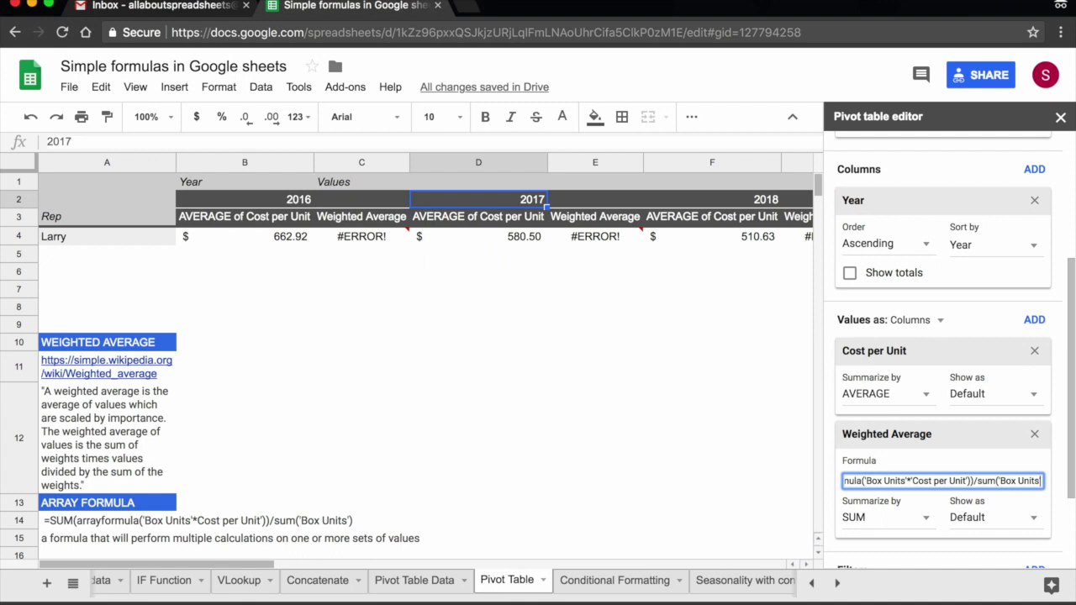
{"action": "type", "text": ")"}
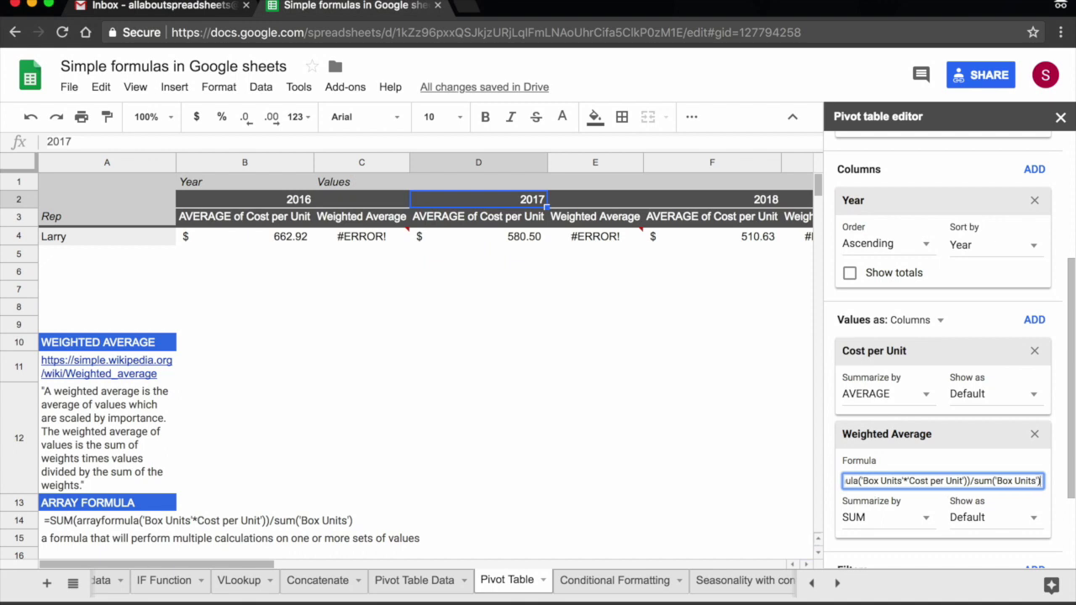
{"action": "key", "text": "Return"}
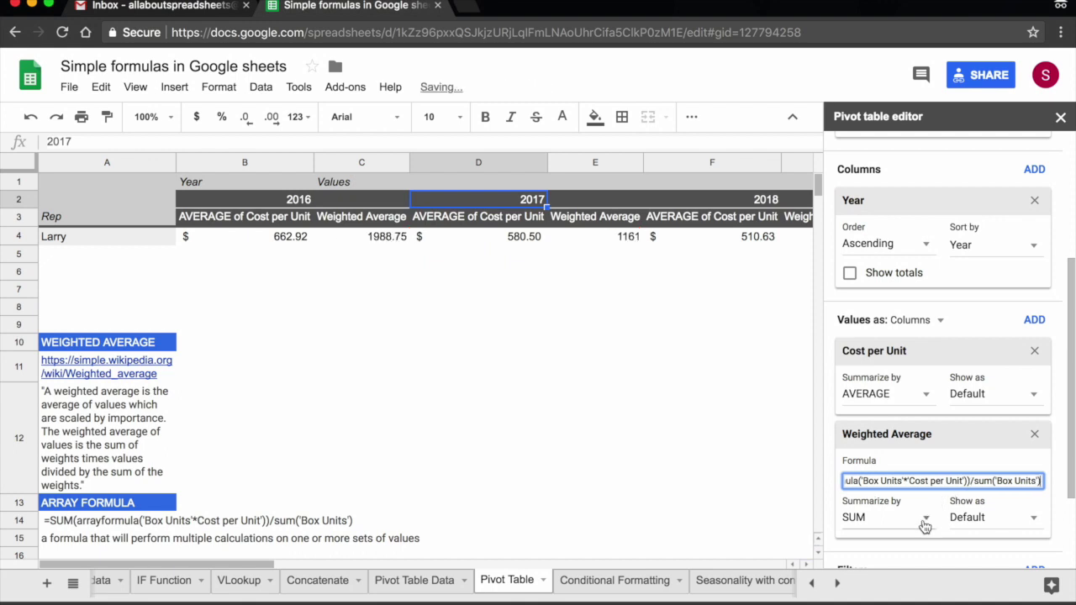
Summarize the Weighted Average field by Custom and keep its display option at Default.
{"action": "left_click", "coordinate": [927, 521]}
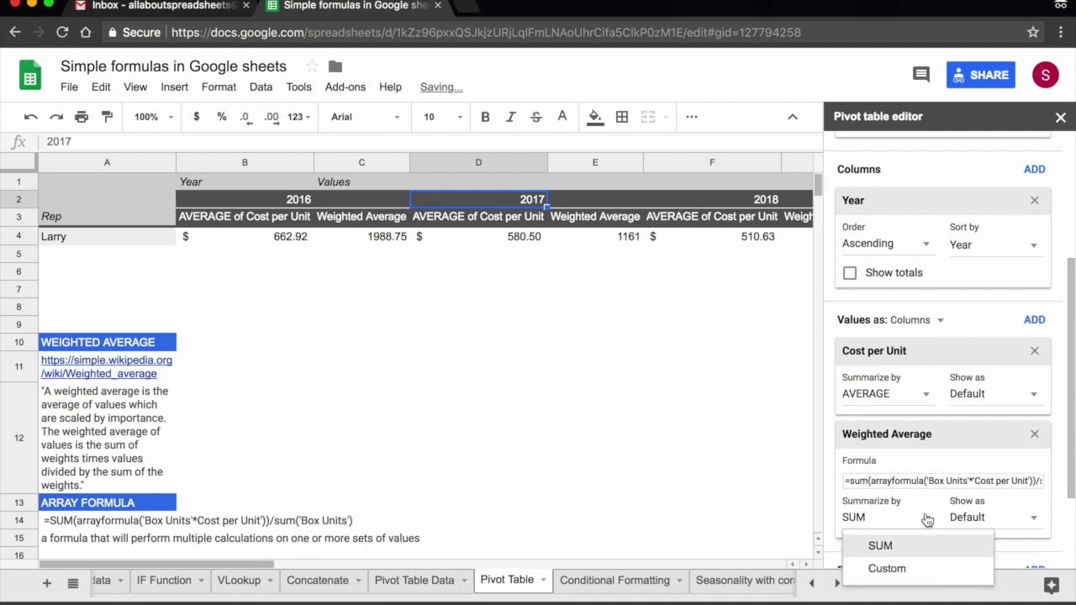
{"action": "left_click", "coordinate": [889, 566]}
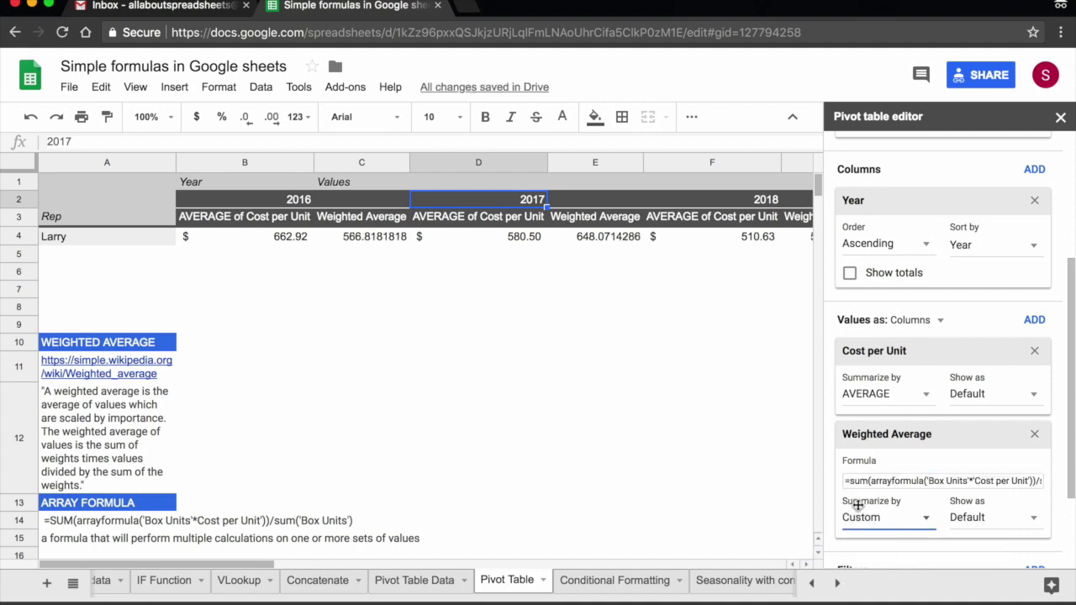
{"action": "left_click", "coordinate": [1036, 520]}
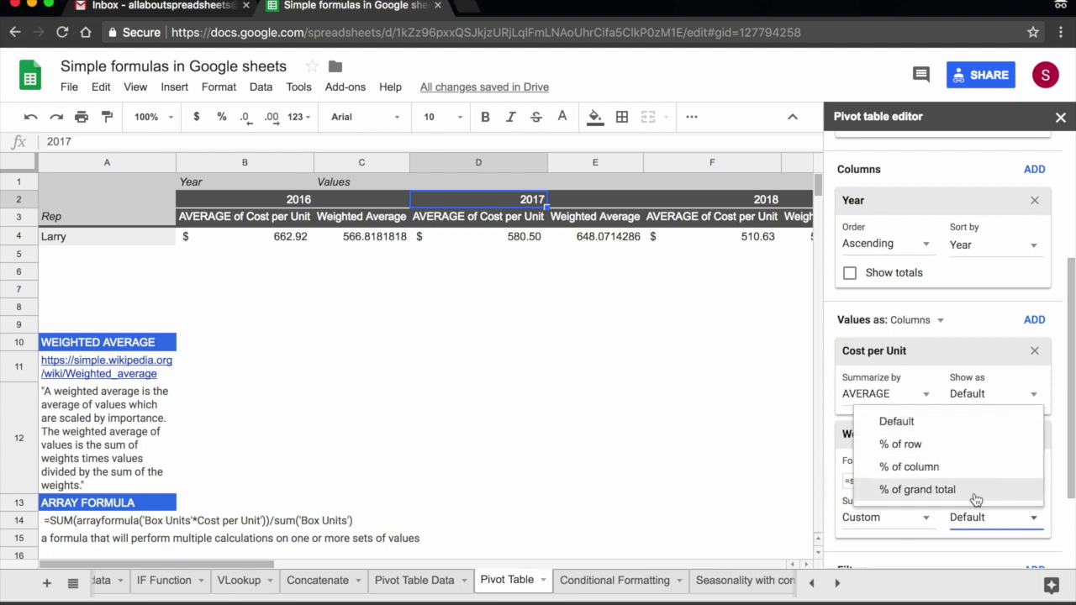
{"action": "left_click", "coordinate": [1030, 523]}
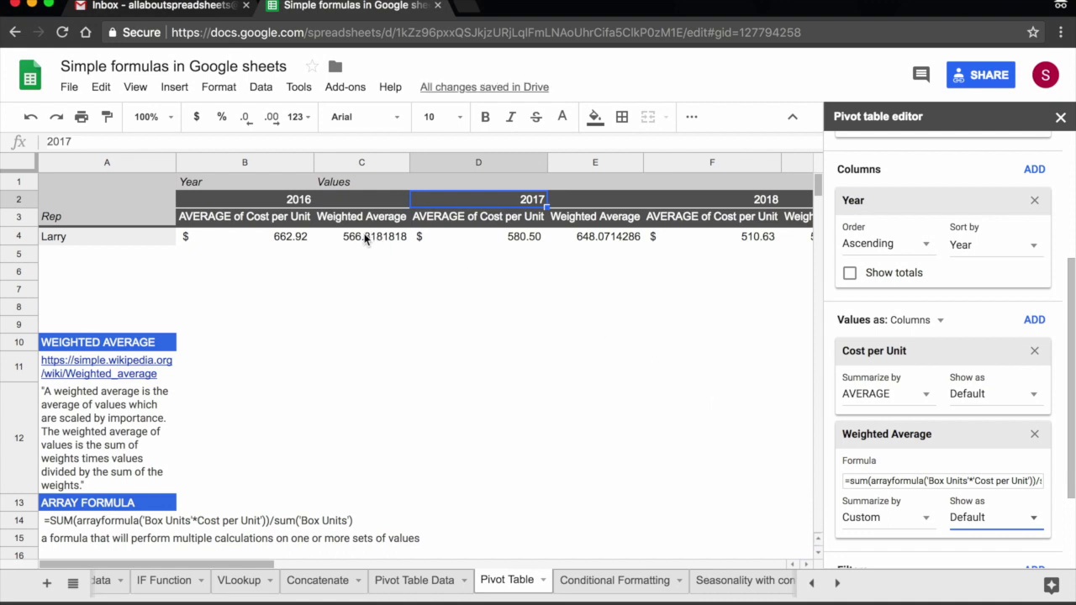
Format the 2016 weighted average value in C4 as dollar currency with two decimal places.
{"action": "left_click", "coordinate": [366, 239]}
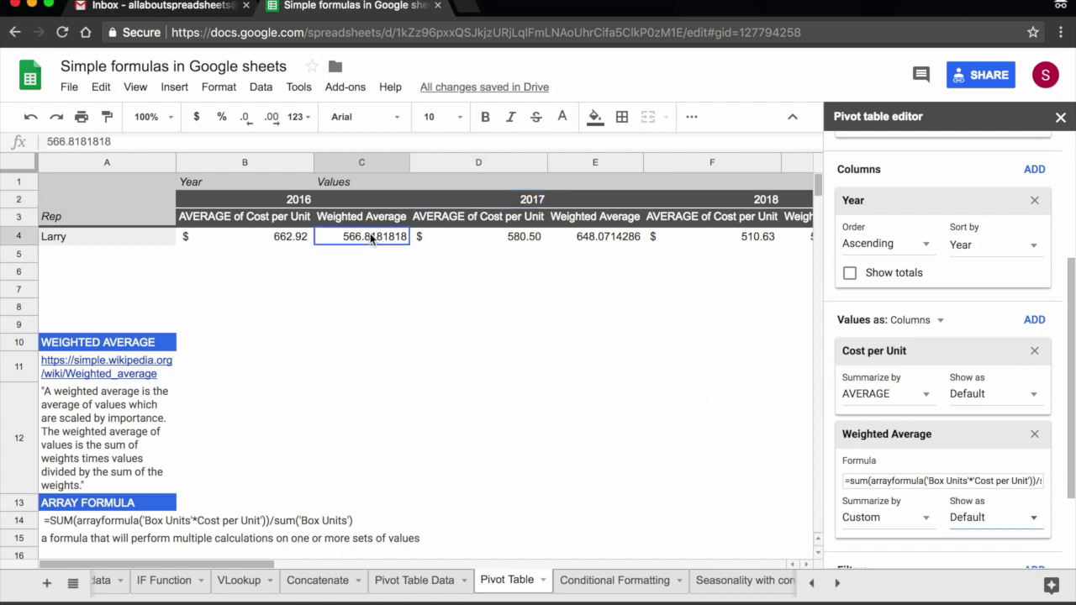
{"action": "left_click", "coordinate": [246, 122]}
{"action": "left_click", "coordinate": [246, 122]}
{"action": "left_click", "coordinate": [246, 122]}
{"action": "left_click", "coordinate": [246, 121]}
{"action": "left_click", "coordinate": [246, 122]}
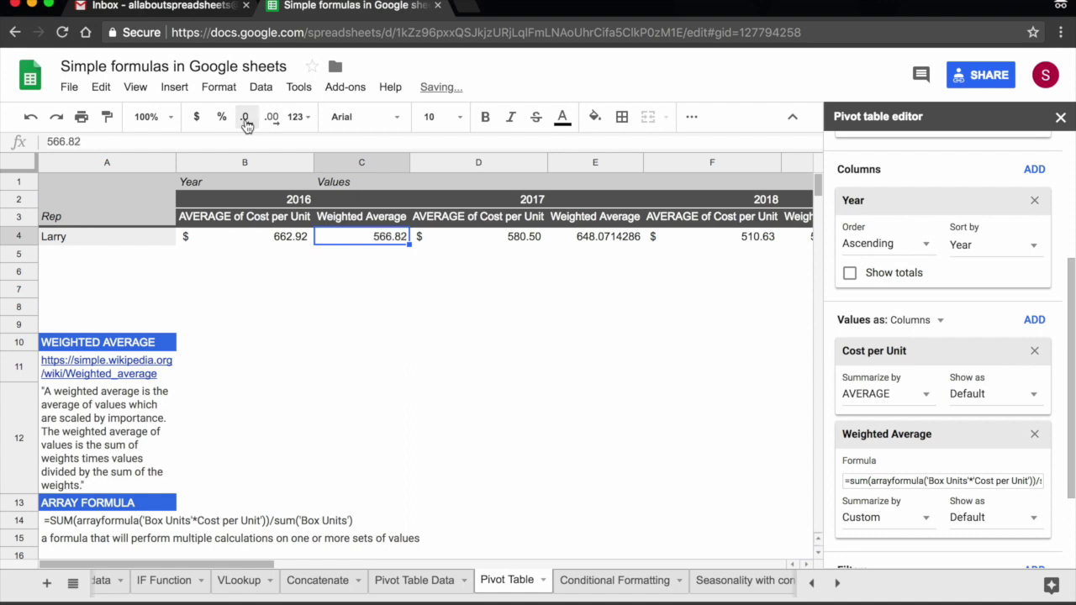
{"action": "left_click", "coordinate": [198, 119]}
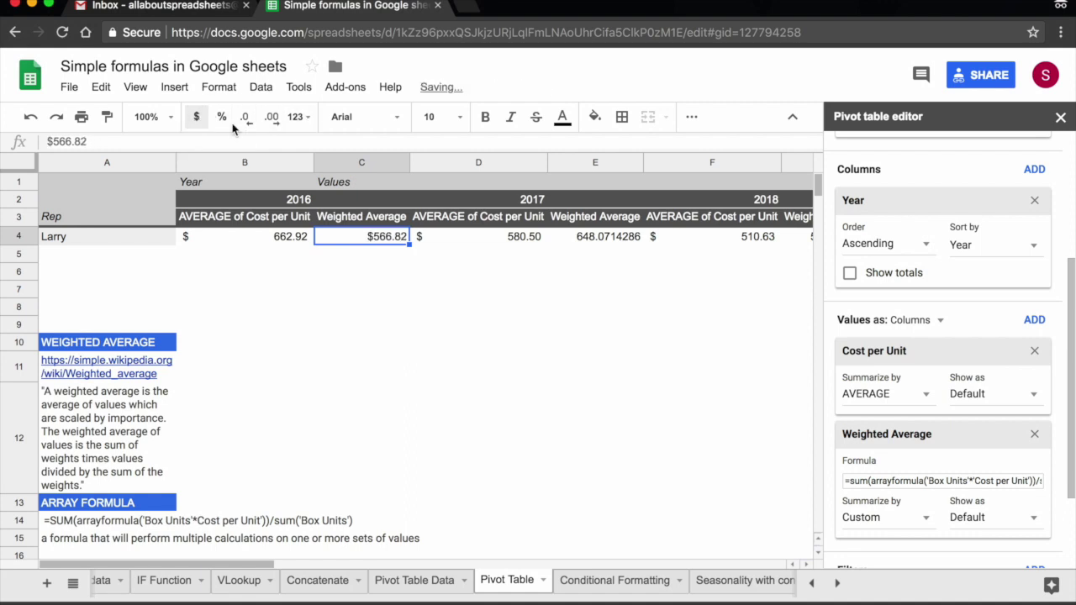
Format the 2017 and 2018 weighted average values in E4 and G4 as dollar currency.
{"action": "left_click", "coordinate": [602, 223]}
{"action": "left_click", "coordinate": [602, 237]}
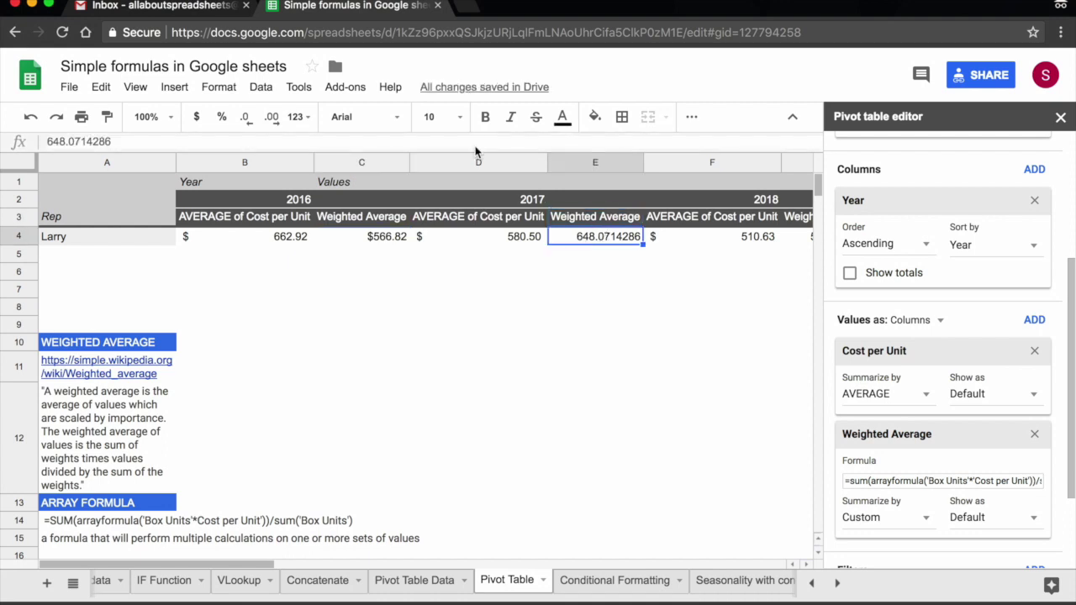
{"action": "left_click", "coordinate": [198, 120]}
{"action": "scroll", "coordinate": [421, 294], "scroll_direction": "right", "scroll_amount": 3}
{"action": "left_click", "coordinate": [558, 239]}
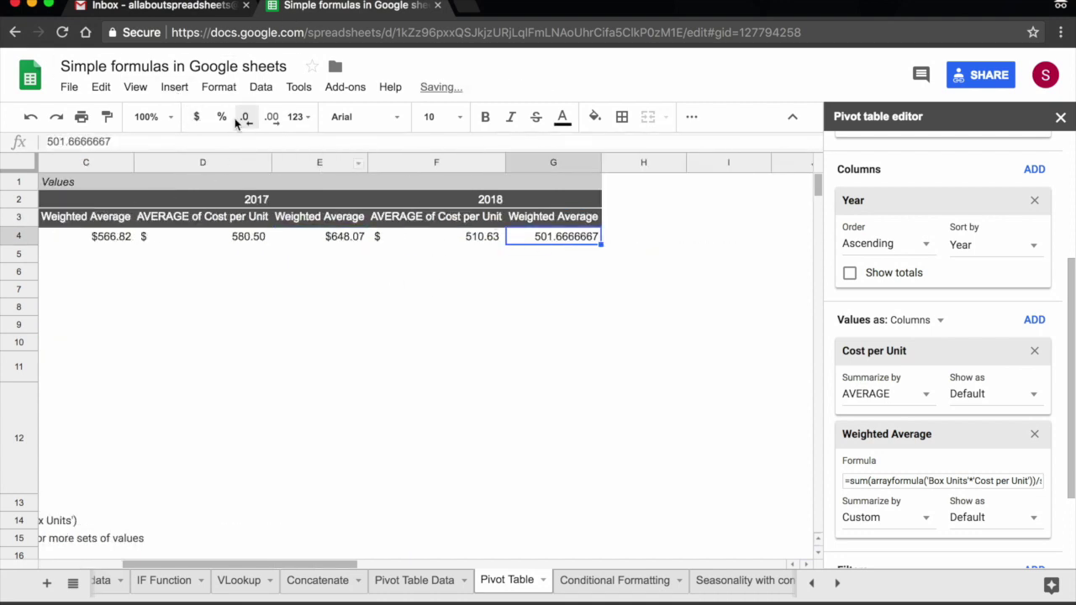
{"action": "left_click", "coordinate": [198, 119]}
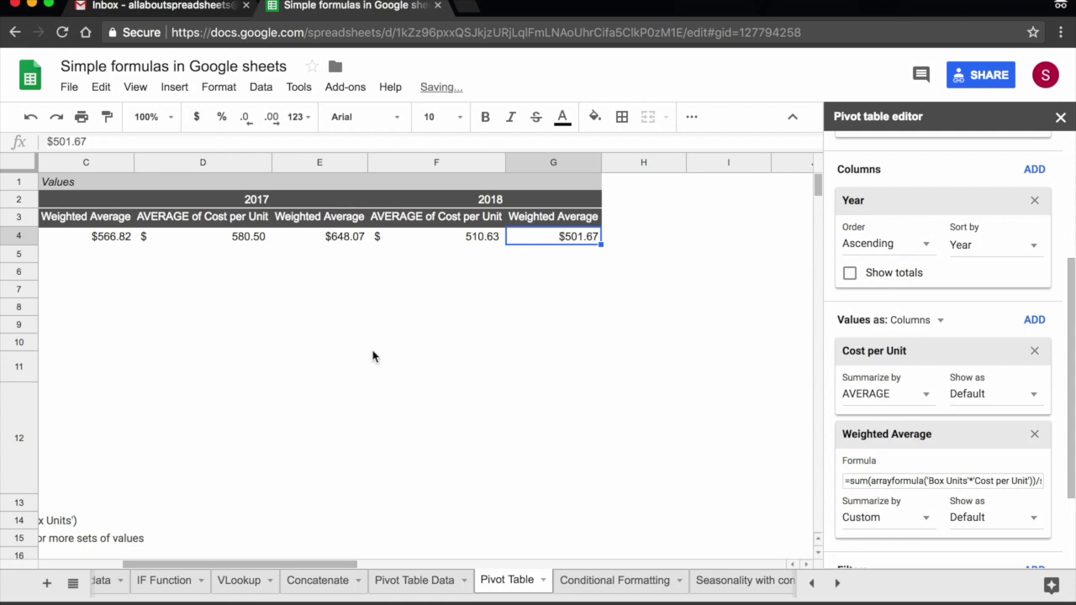
{"action": "scroll", "coordinate": [372, 357], "scroll_direction": "left", "scroll_amount": 3}
{"action": "left_click", "coordinate": [376, 238]}
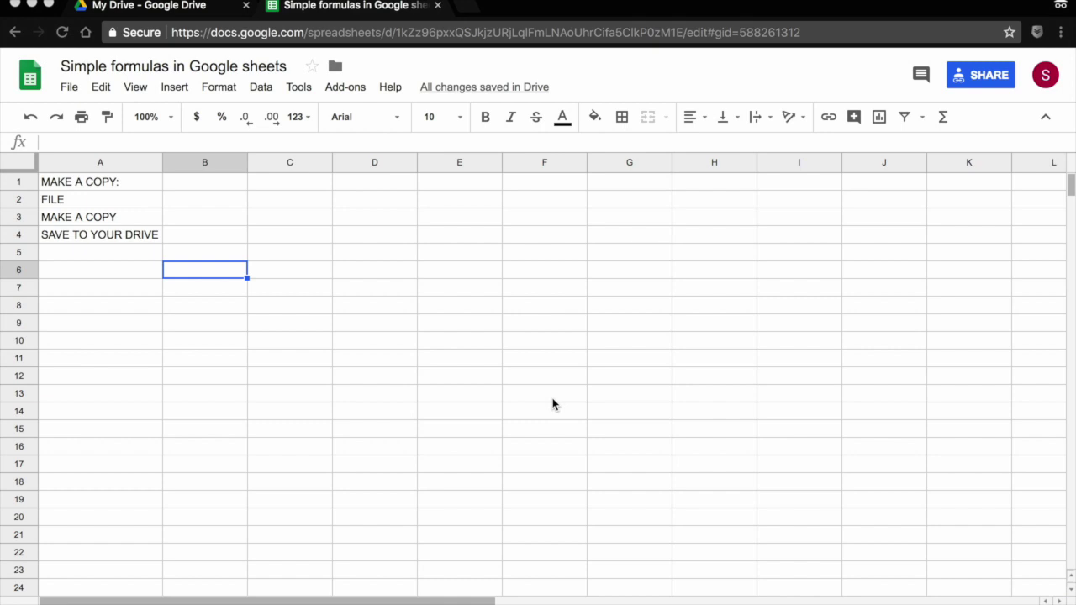
Open the settings for making a copy of the spreadsheet.
{"action": "left_click", "coordinate": [67, 88]}
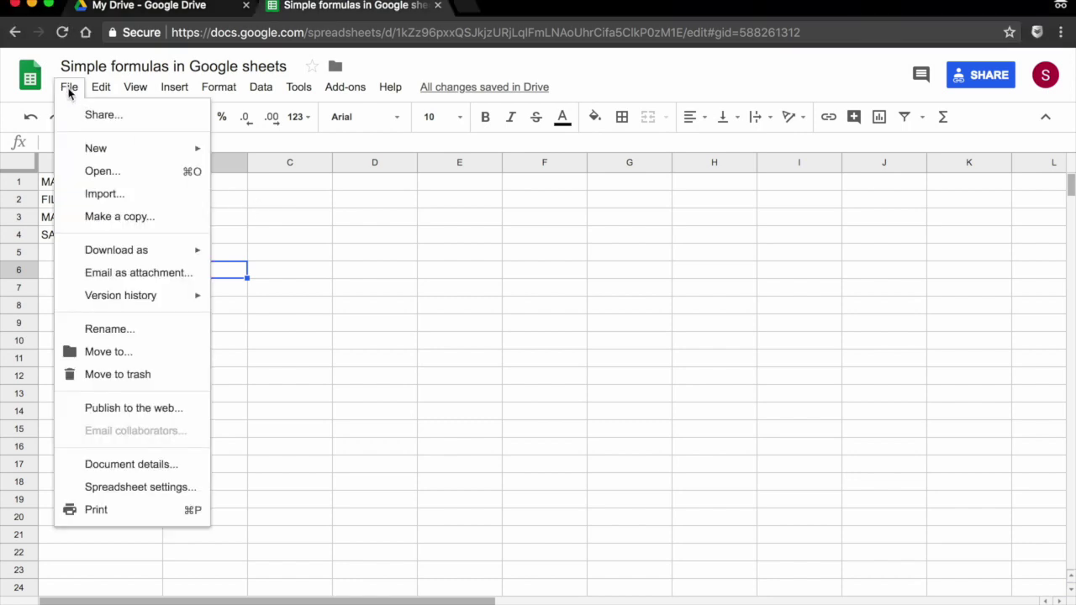
{"action": "left_click", "coordinate": [127, 217]}
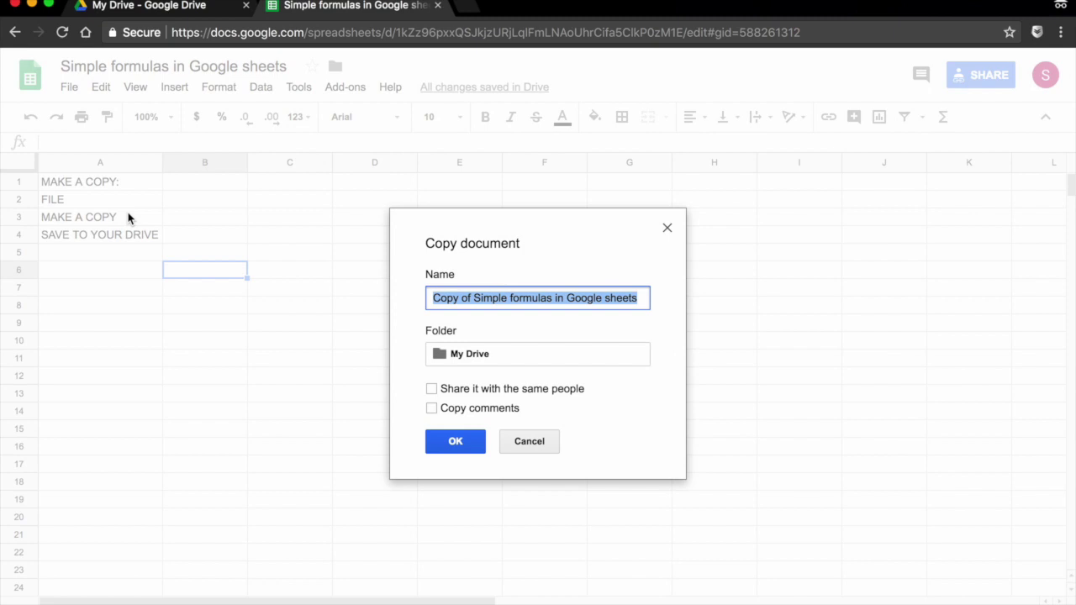